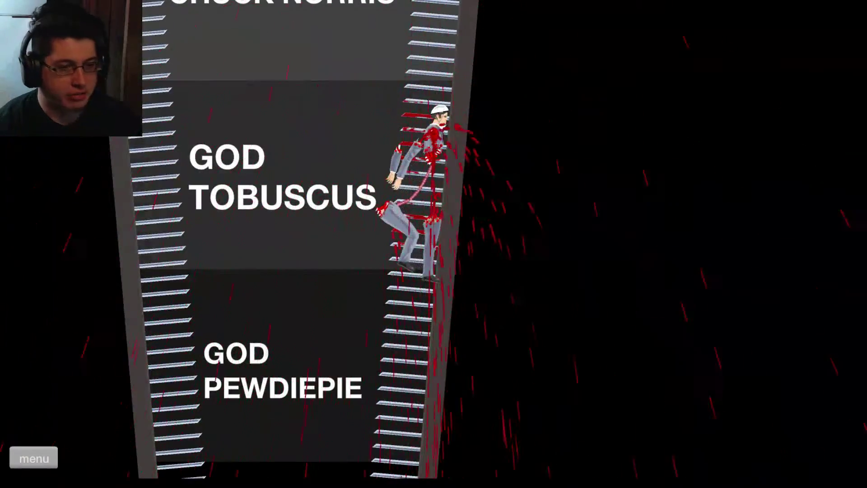
# Step: Start bouncing the pogo-stick rider up the blue cube staircase
pyautogui.press('Right')
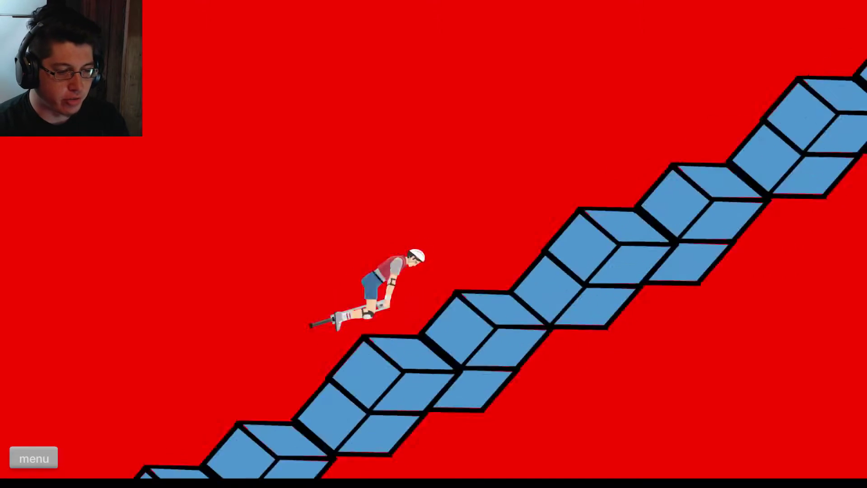
# Step: Bounce the pogo rider up the cube steps, then respawn at the last checkpoint
pyautogui.press('Right')
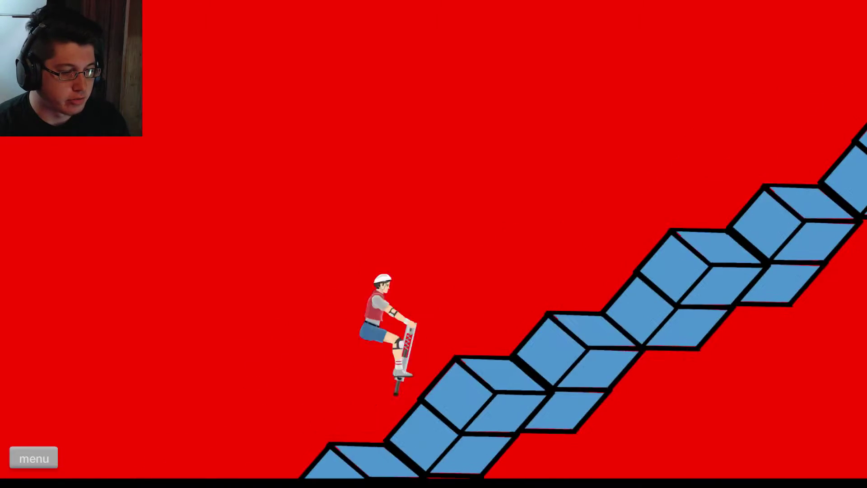
pyautogui.press('Left')
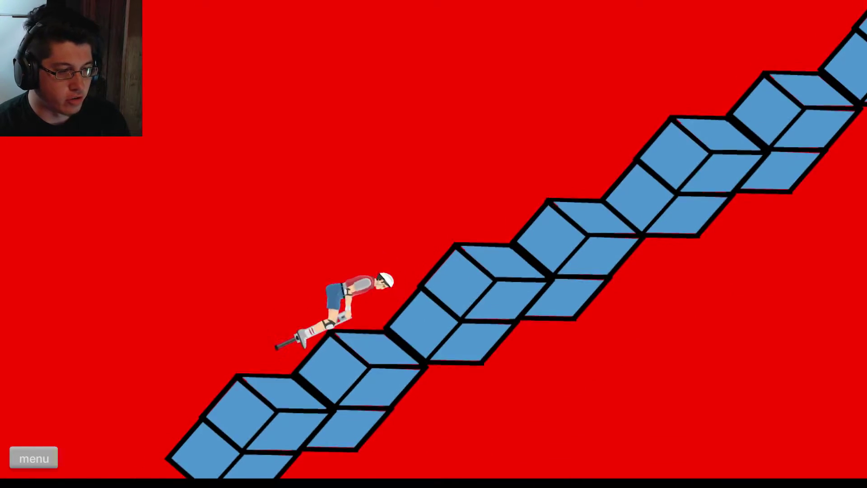
pyautogui.press('Right')
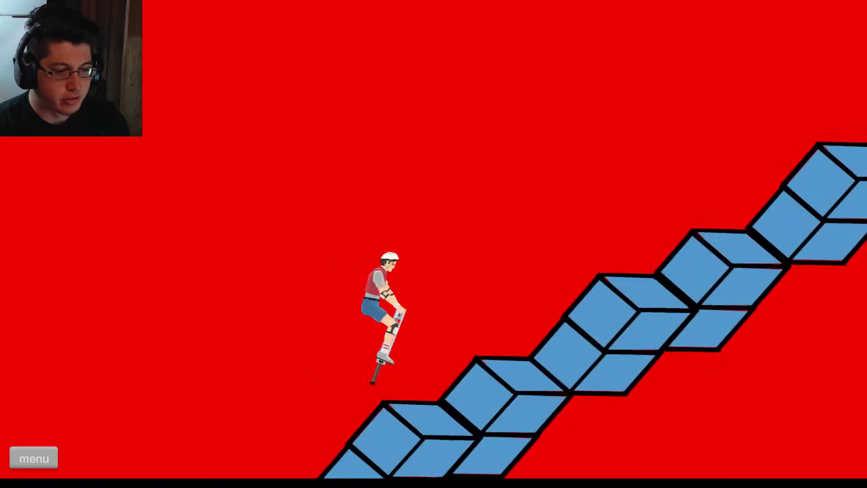
pyautogui.press('Return')
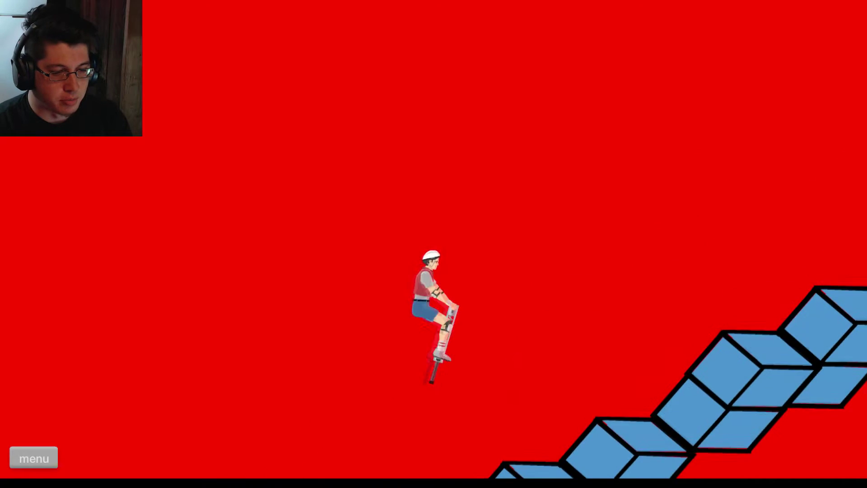
# Step: Climb the cube stairs again, then restart the Spike Fall Neon level
pyautogui.press('Right')
pyautogui.press('Left')
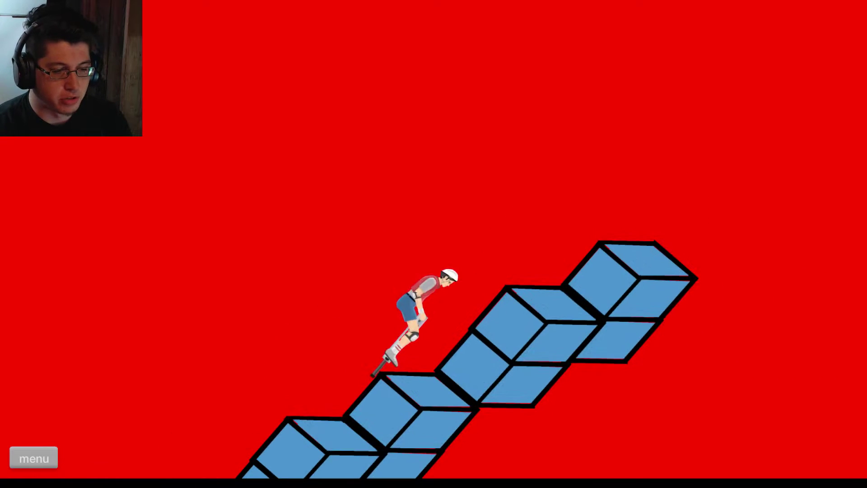
pyautogui.press('Right')
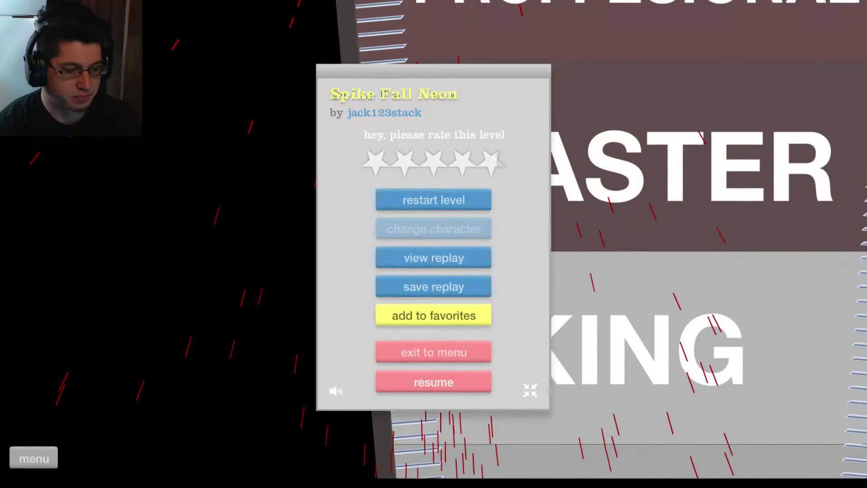
pyautogui.press('Return')
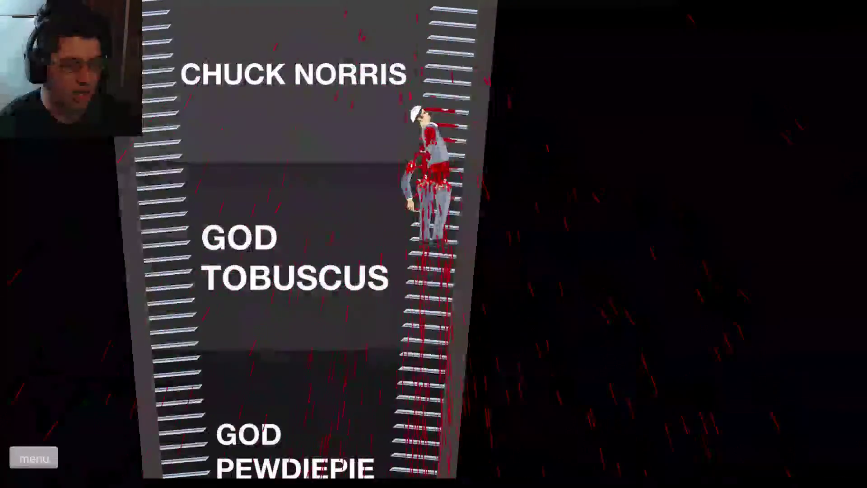
# Step: Restart Spike Fall Neon twice, then roll the Segway down to the 6.47-second victory
pyautogui.press('Return')
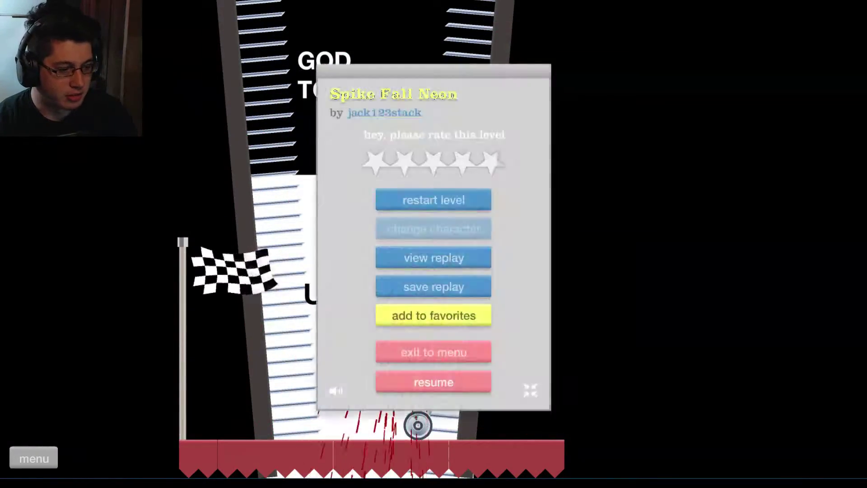
pyautogui.press('Return')
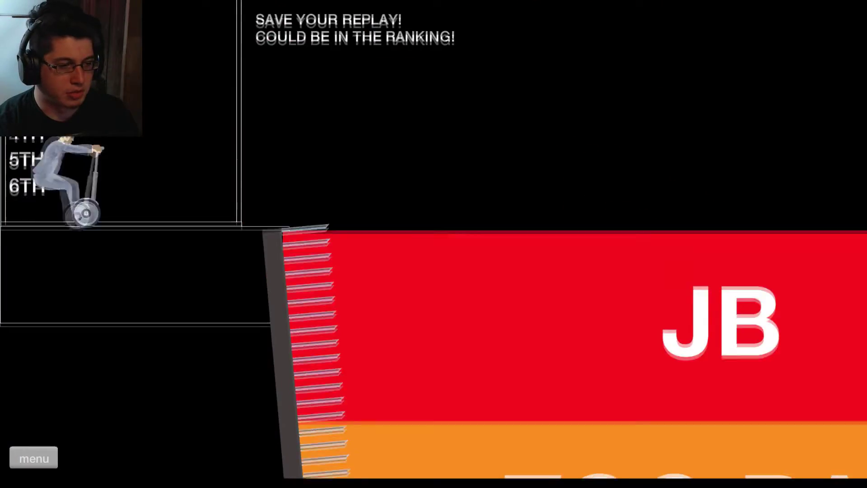
pyautogui.press('Up')
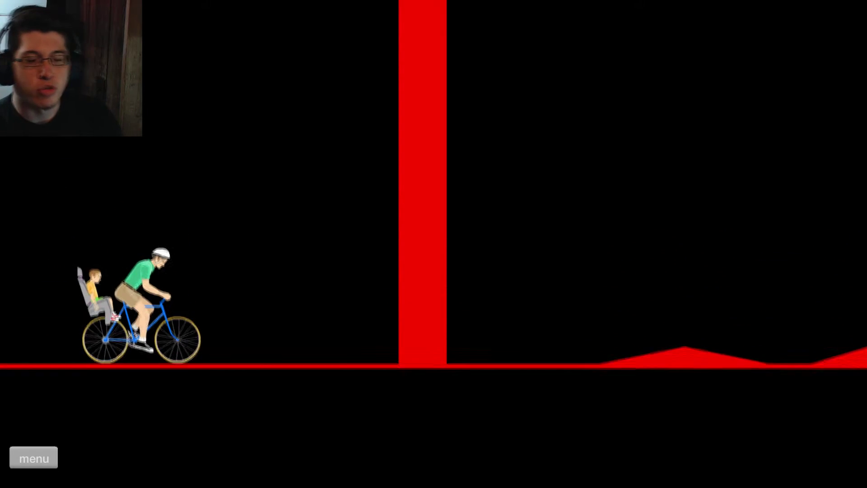
# Step: Pedal the child-seat bicycle forward and back over the red hills into the red-bubble section
pyautogui.press('Up')
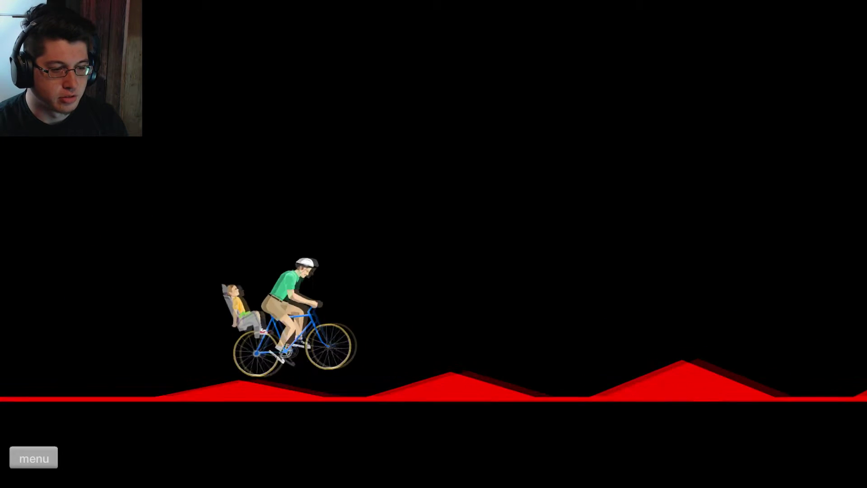
pyautogui.press('Up')
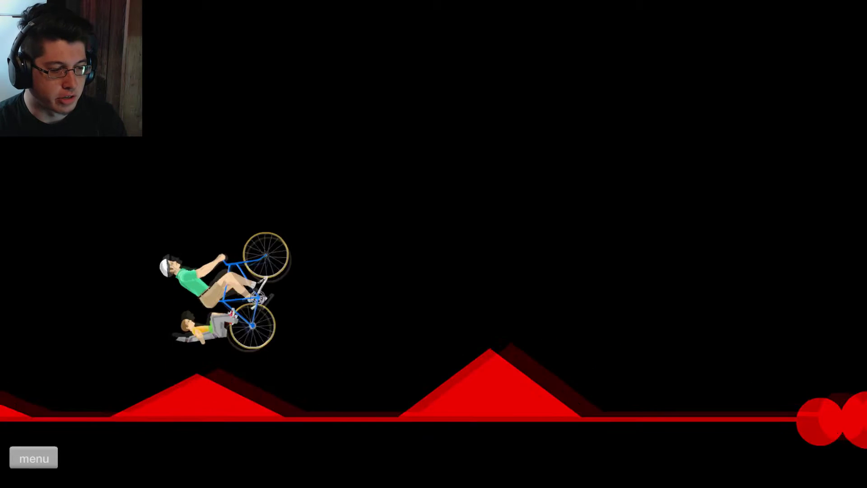
pyautogui.press('Down')
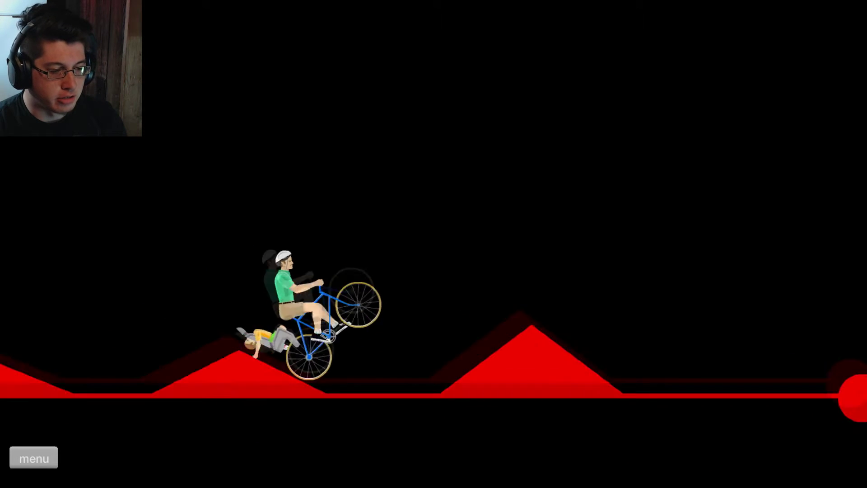
pyautogui.press('Up')
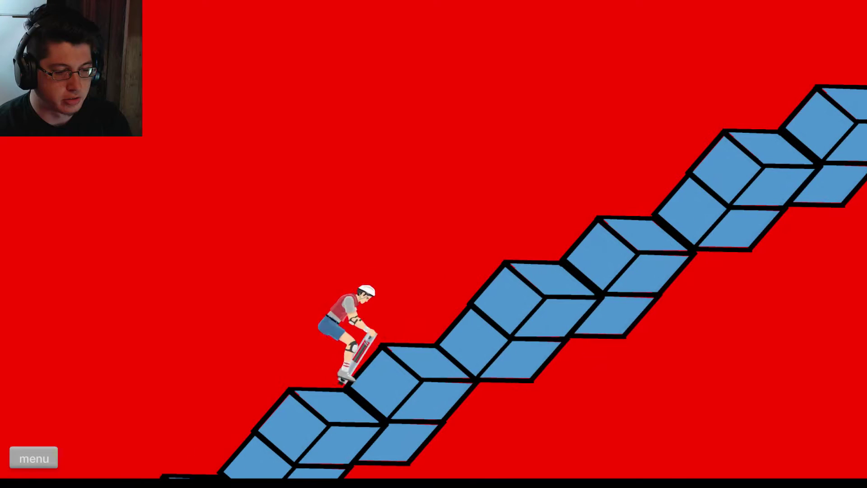
# Step: Balance the pogo rider up the cube steps, then launch off the top and flip forward
pyautogui.press('Right')
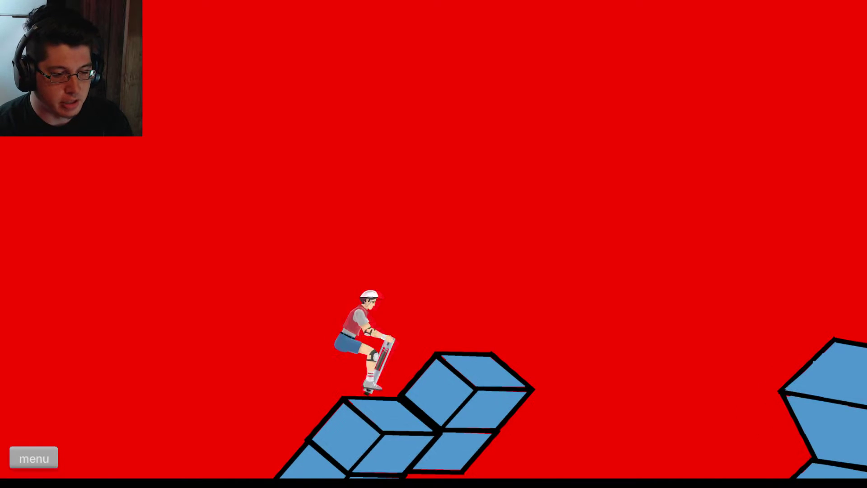
pyautogui.press('Right')
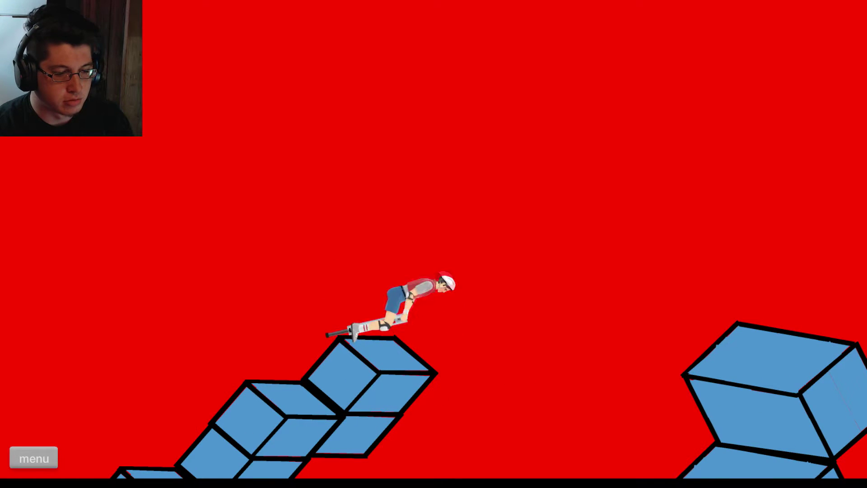
pyautogui.press('Left')
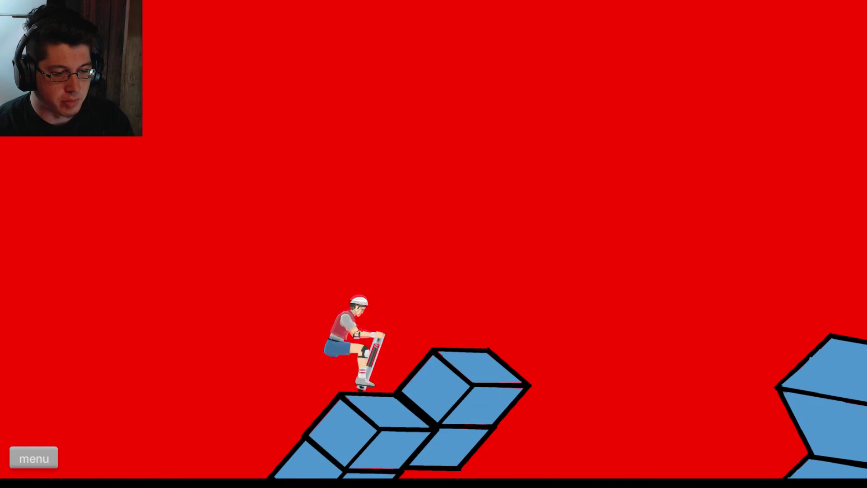
pyautogui.press('Right')
pyautogui.press('Left')
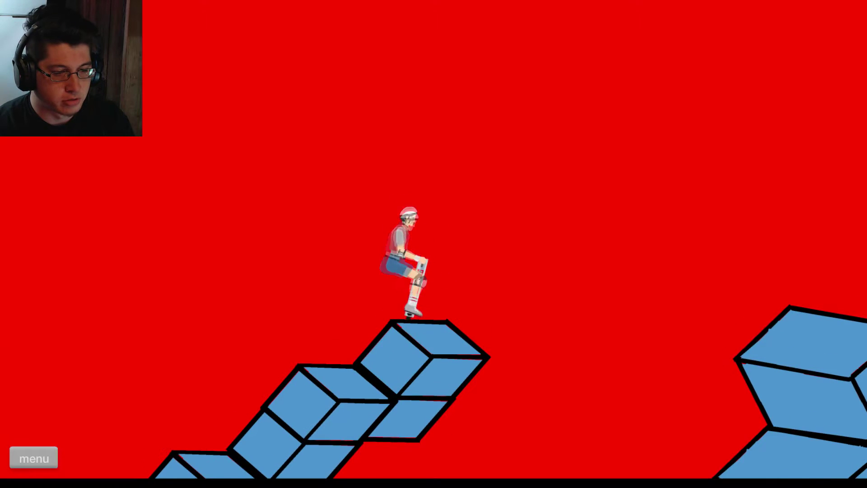
pyautogui.press('Right')
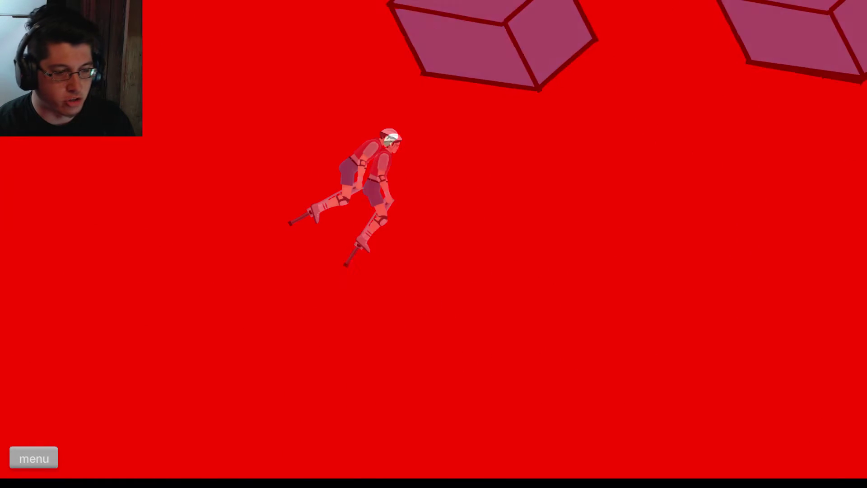
pyautogui.press('Right')
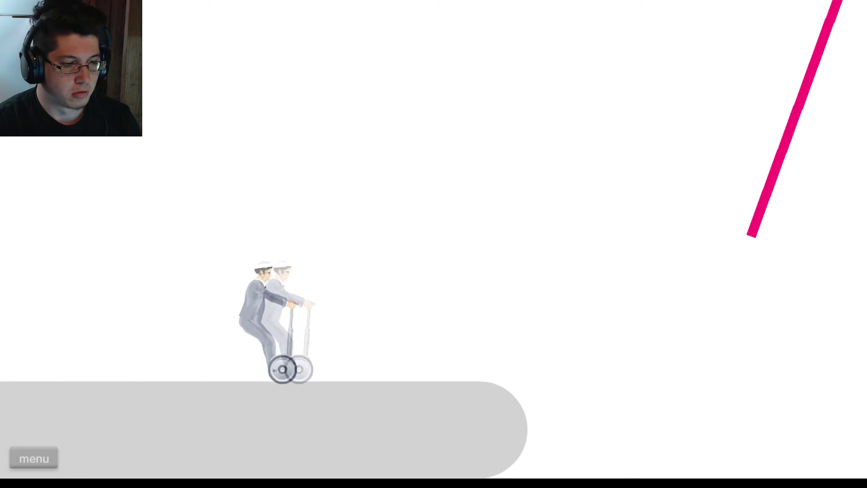
# Step: Drive the Segway off the Rope Swing King III ledge, restart, and drive off again
pyautogui.press('Up')
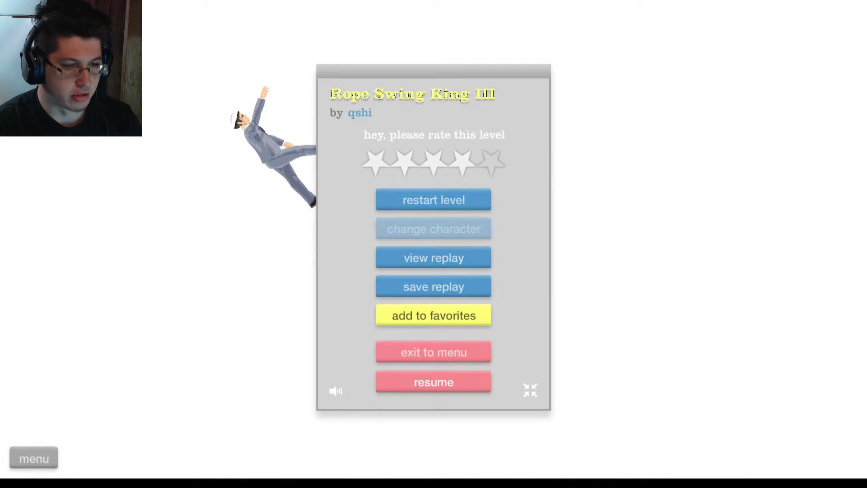
pyautogui.press('Return')
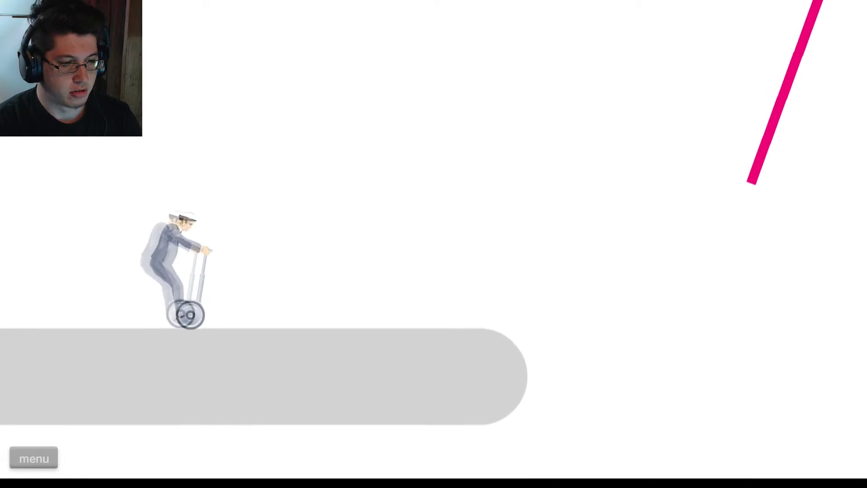
pyautogui.press('Up')
pyautogui.press('z')
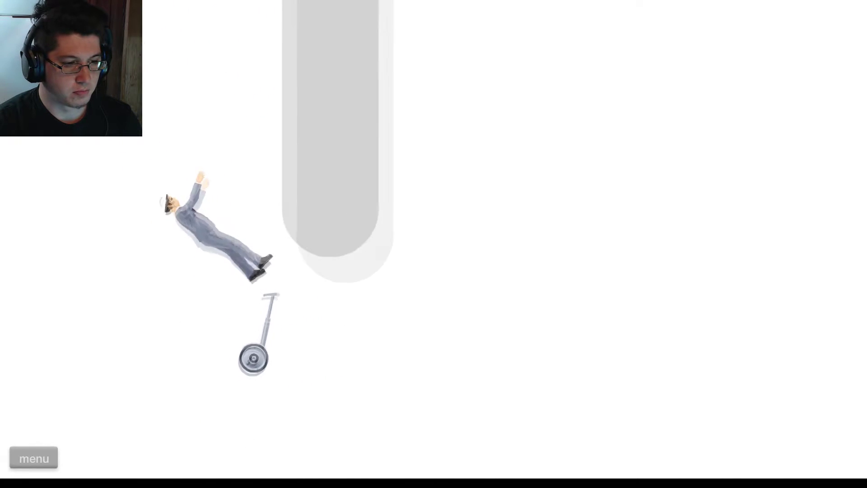